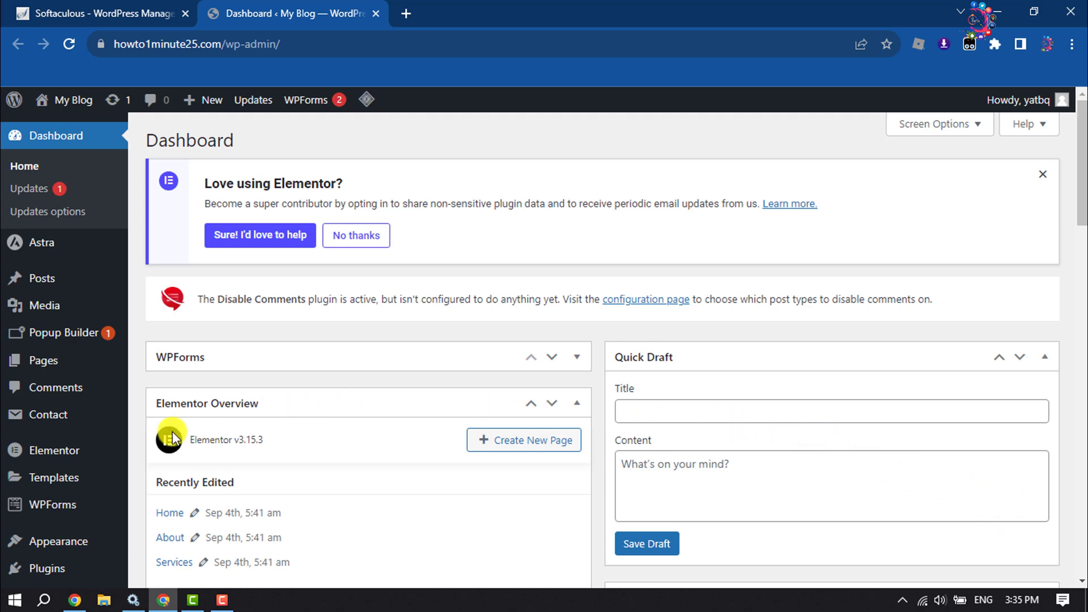
# Step: Search the plugin directory for 'woocommerce' from Plugins > Add New
pyautogui.scroll(-3, 39, 422)
pyautogui.moveTo(49, 425)
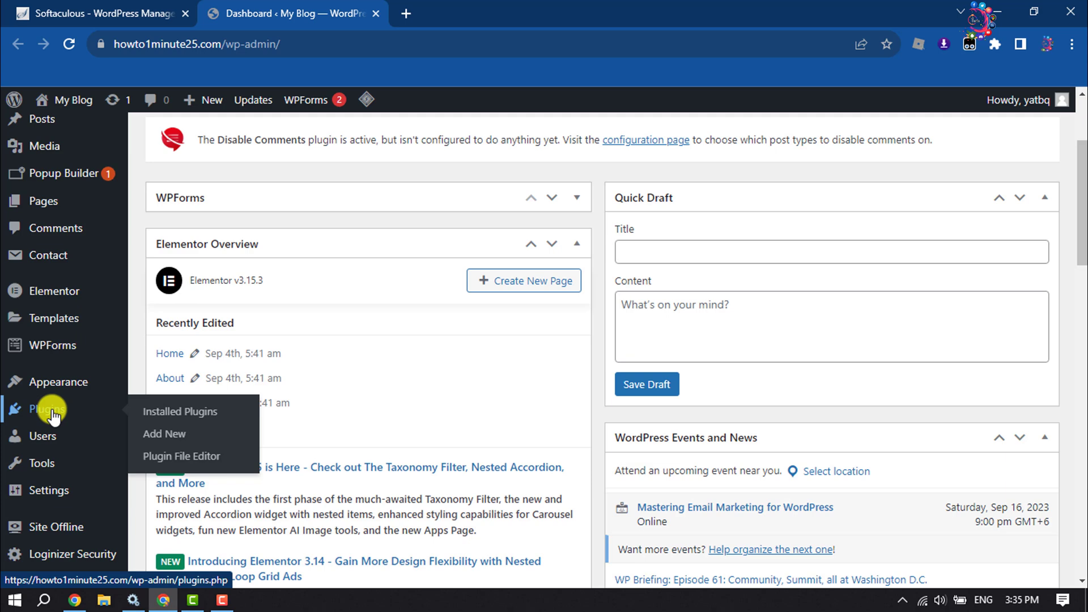
pyautogui.click(170, 436)
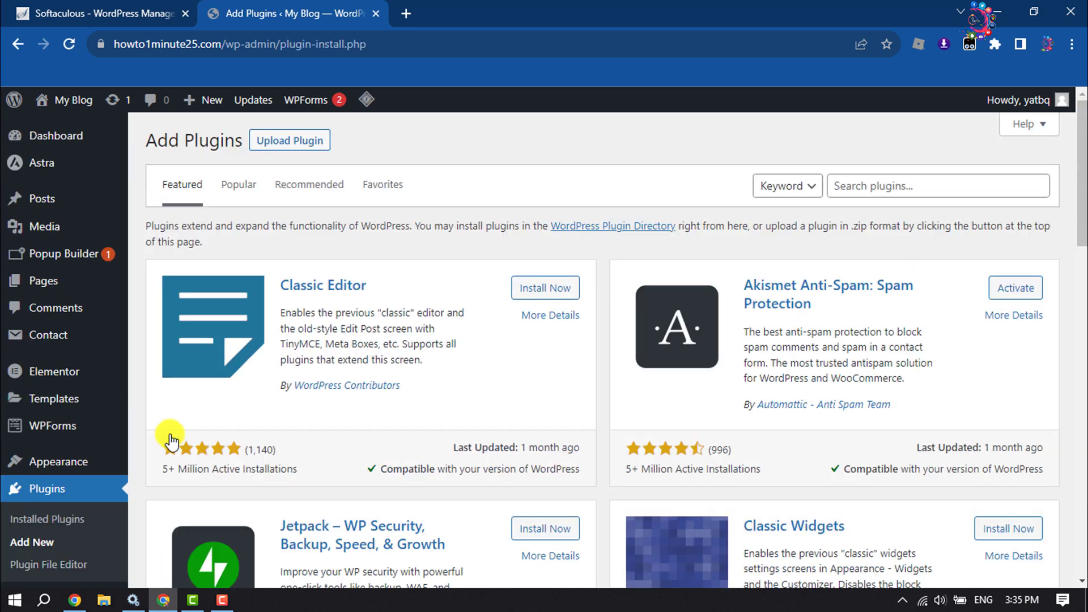
pyautogui.click(860, 185)
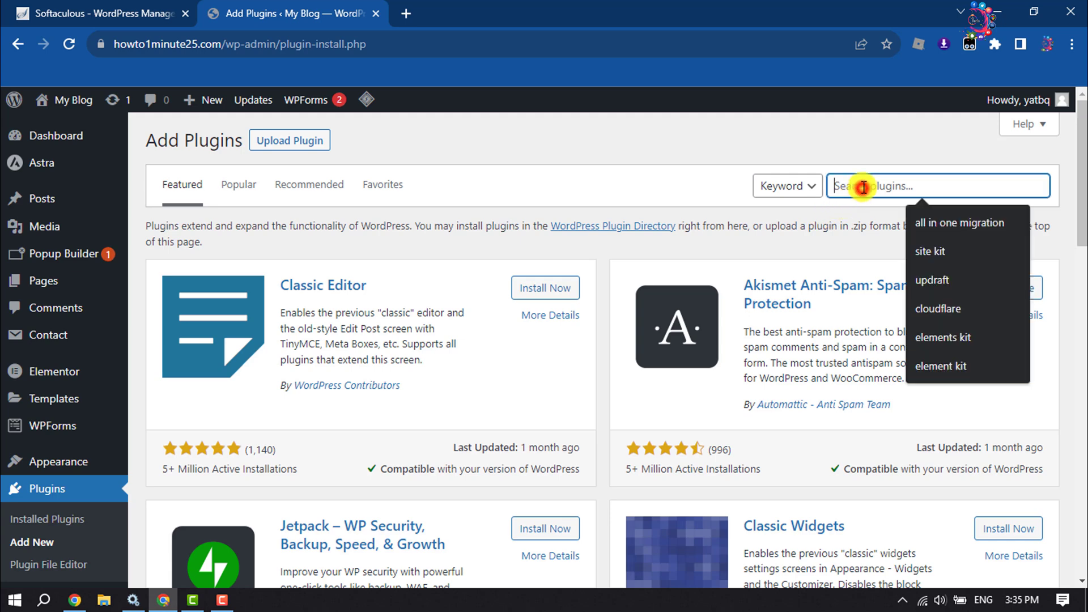
pyautogui.write('woo')
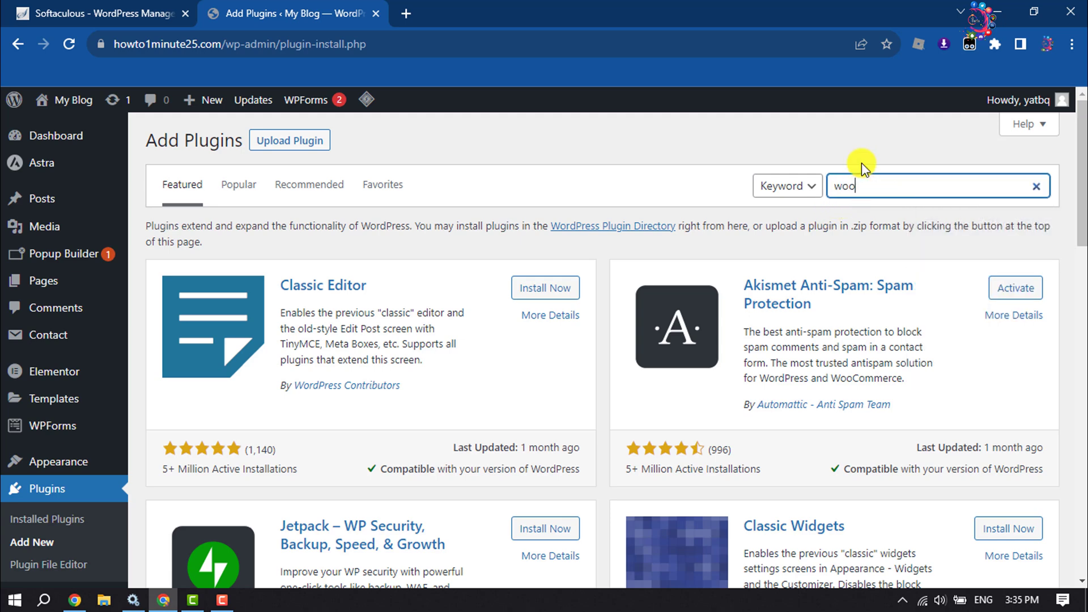
pyautogui.write('commerce')
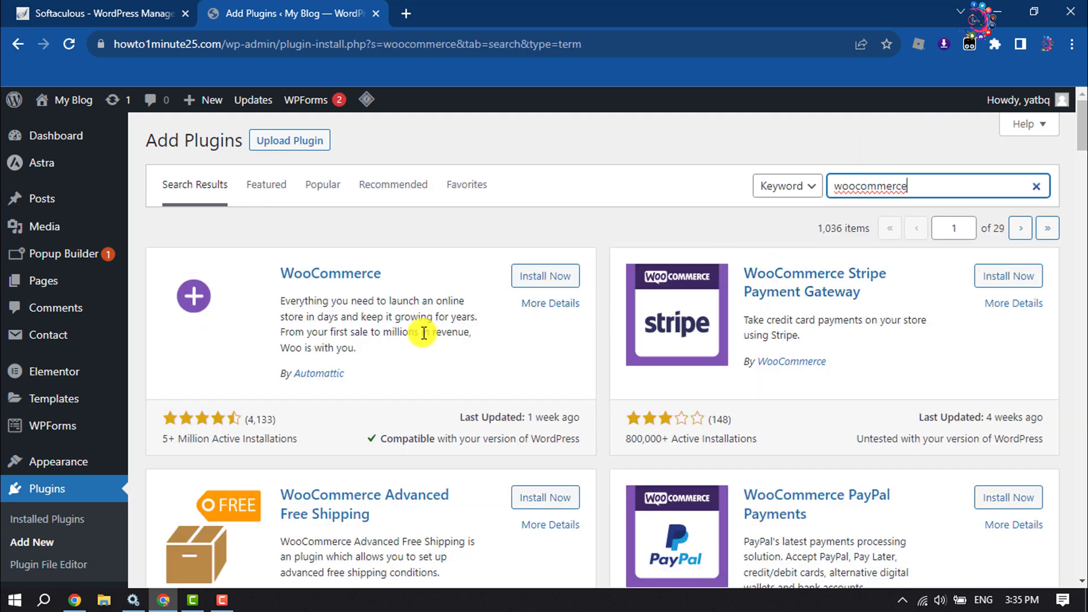
# Step: Install and activate the WooCommerce plugin from its search result card
pyautogui.click(532, 284)
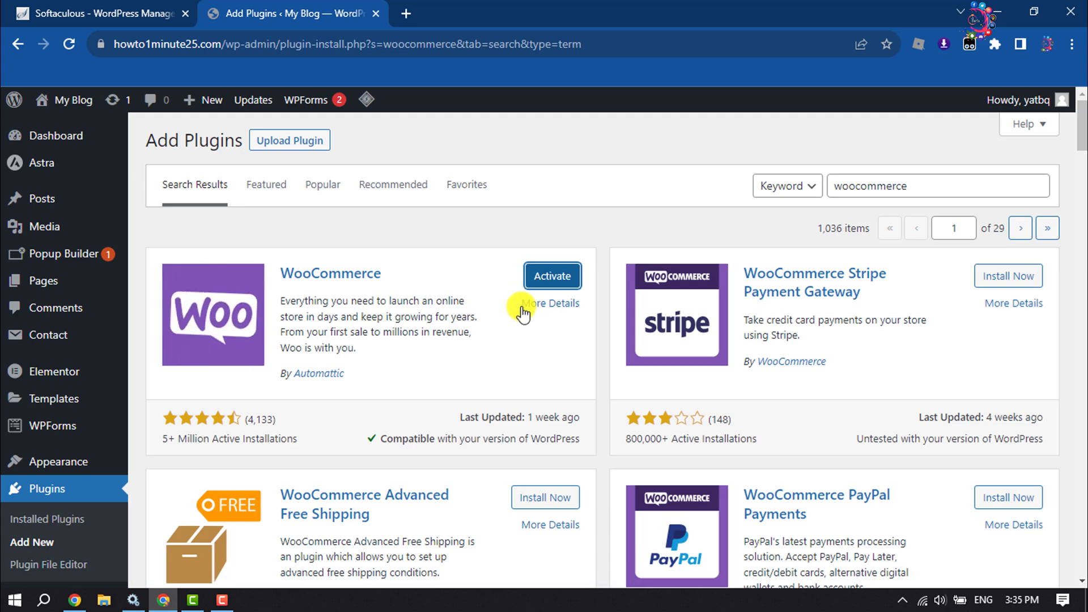
pyautogui.click(564, 282)
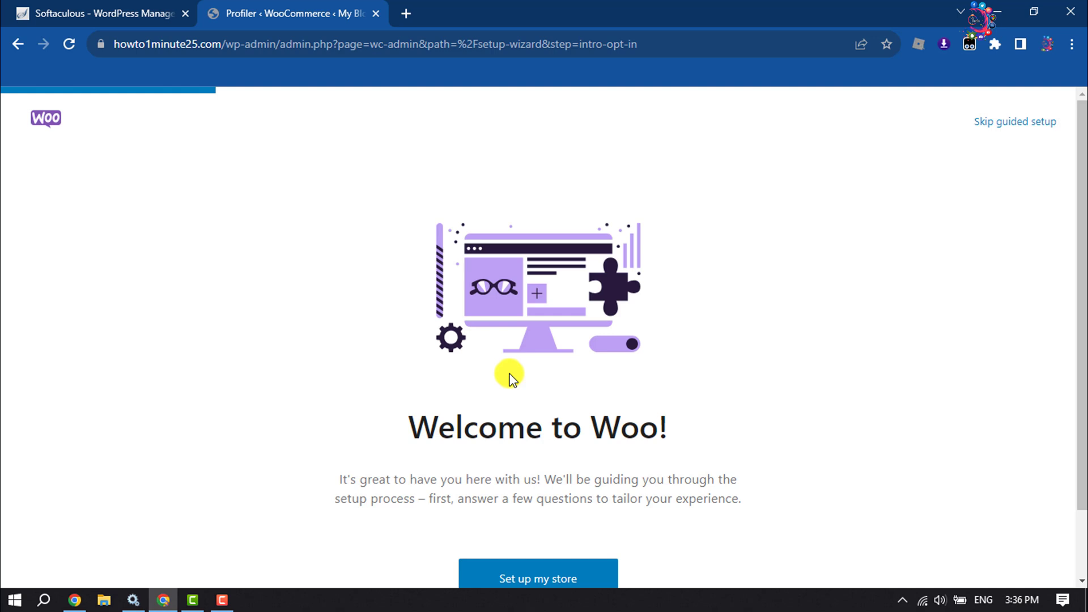
# Step: Begin the WooCommerce store setup with data sharing left enabled
pyautogui.scroll(-2, 510, 377)
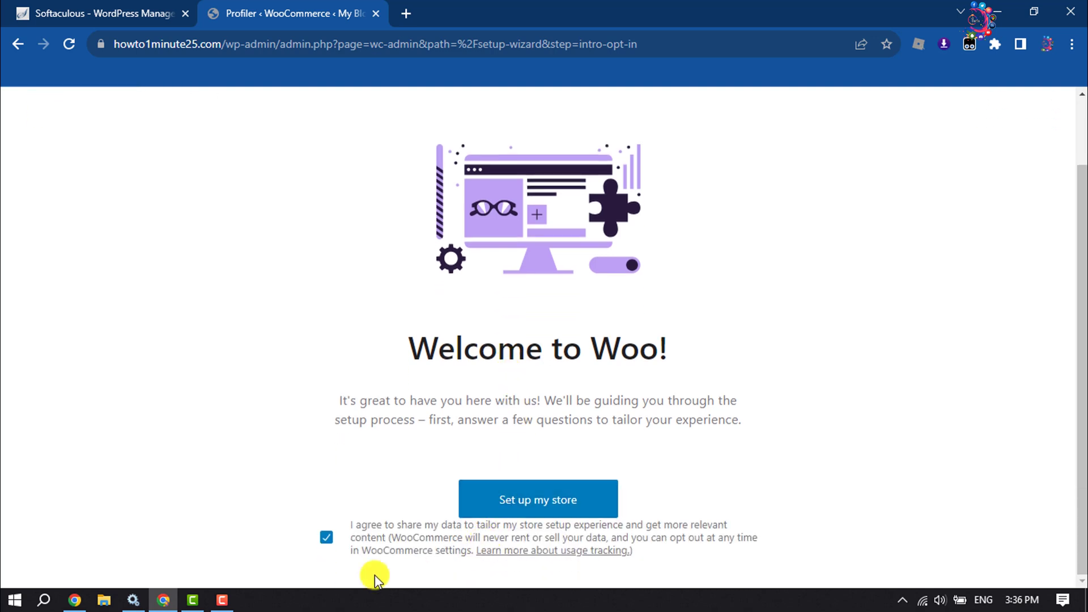
pyautogui.click(543, 506)
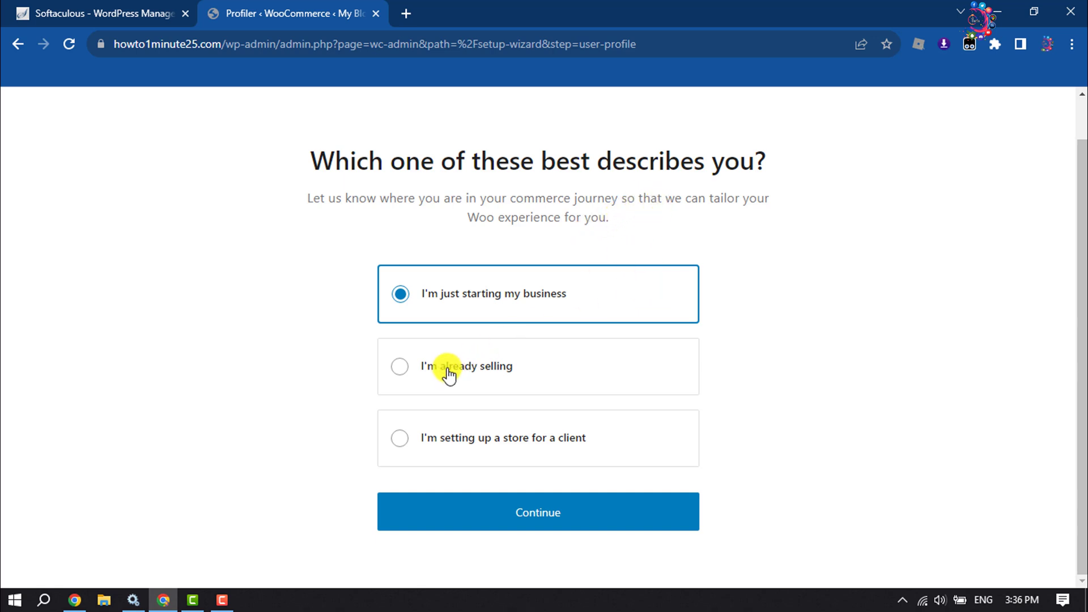
# Step: Confirm 'I'm just starting my business' and rename the store to 'My Shop'
pyautogui.click(505, 513)
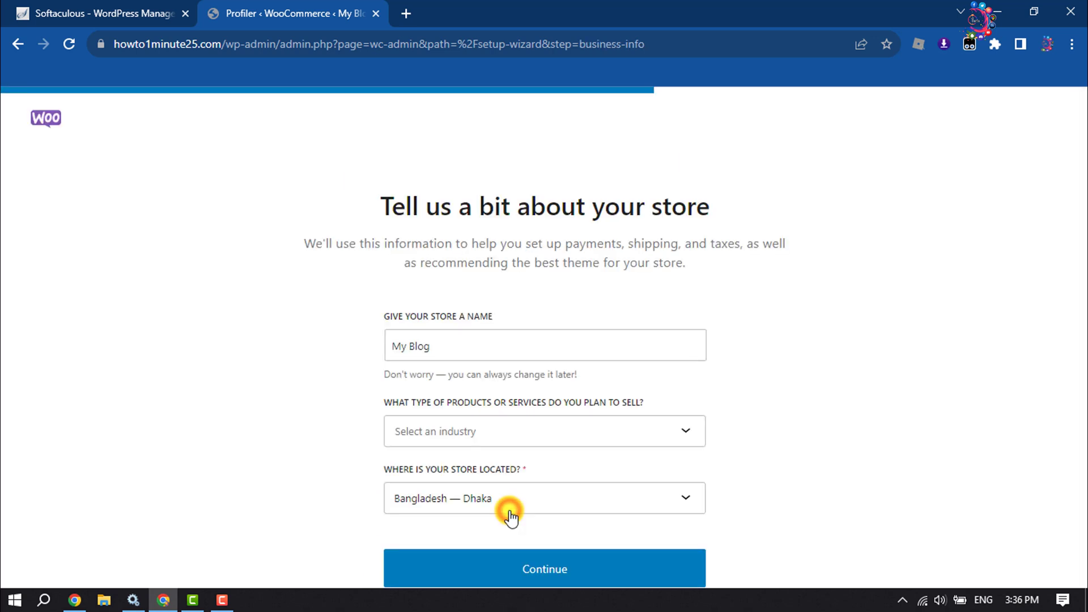
pyautogui.tripleClick(475, 341)
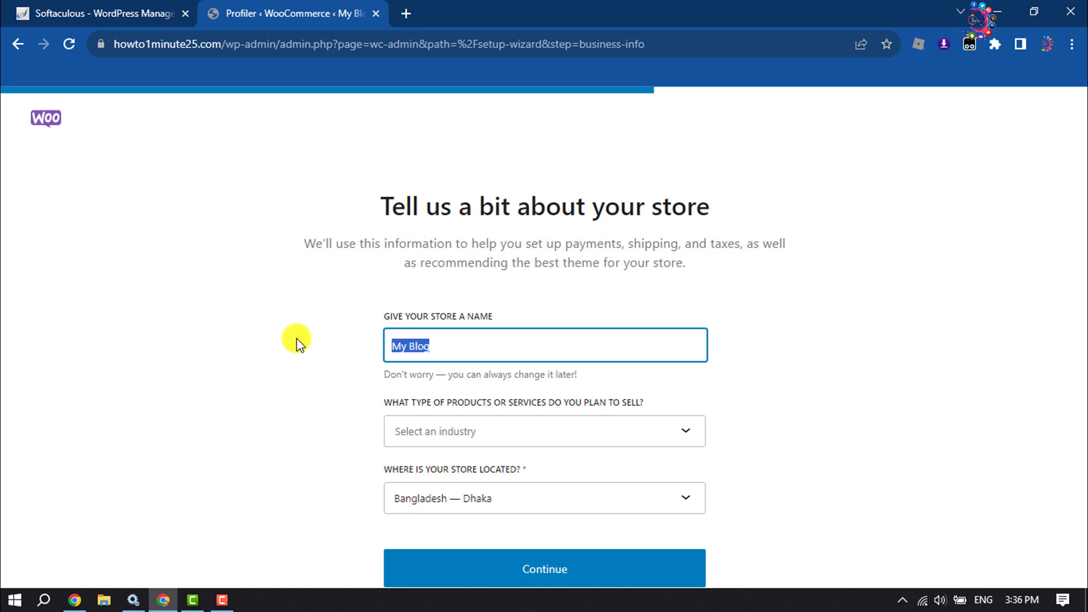
pyautogui.write('My Shop')
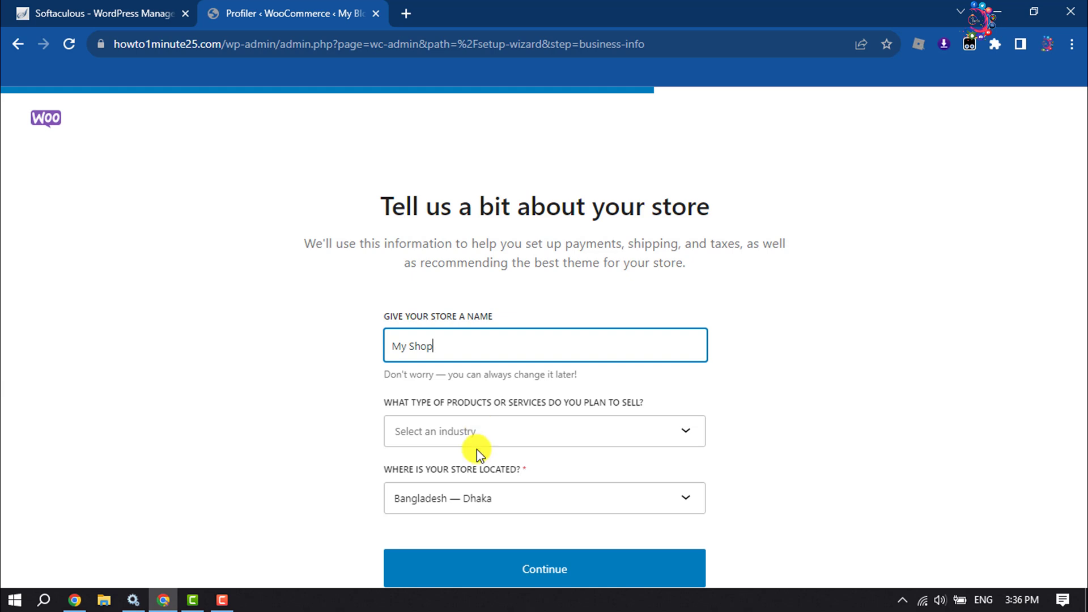
# Step: Set the industry to Clothing and accessories, keeping the location Bangladesh — Dhaka
pyautogui.click(520, 431)
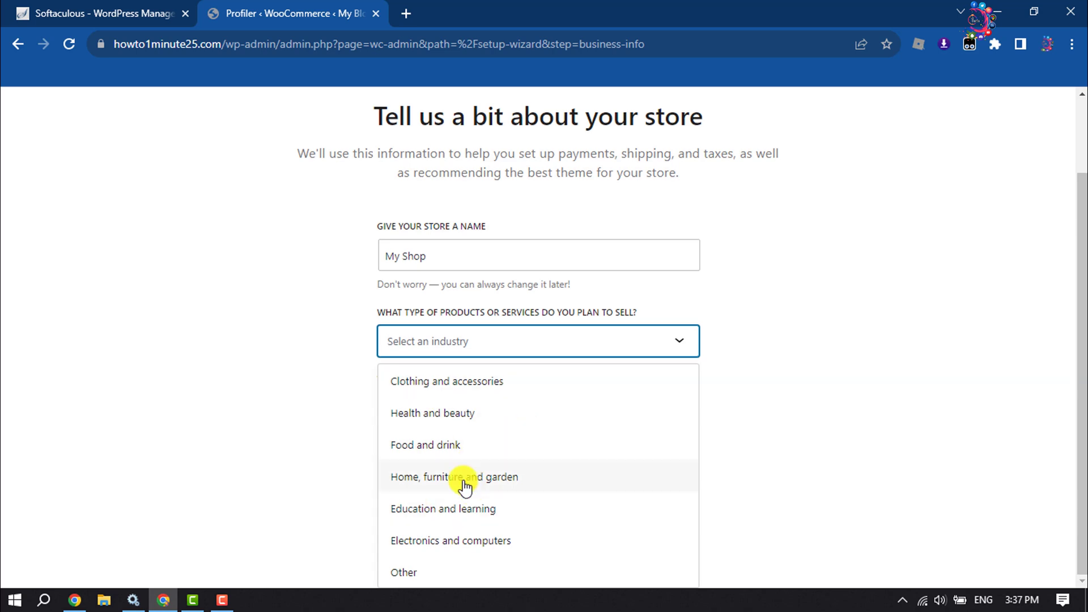
pyautogui.click(437, 388)
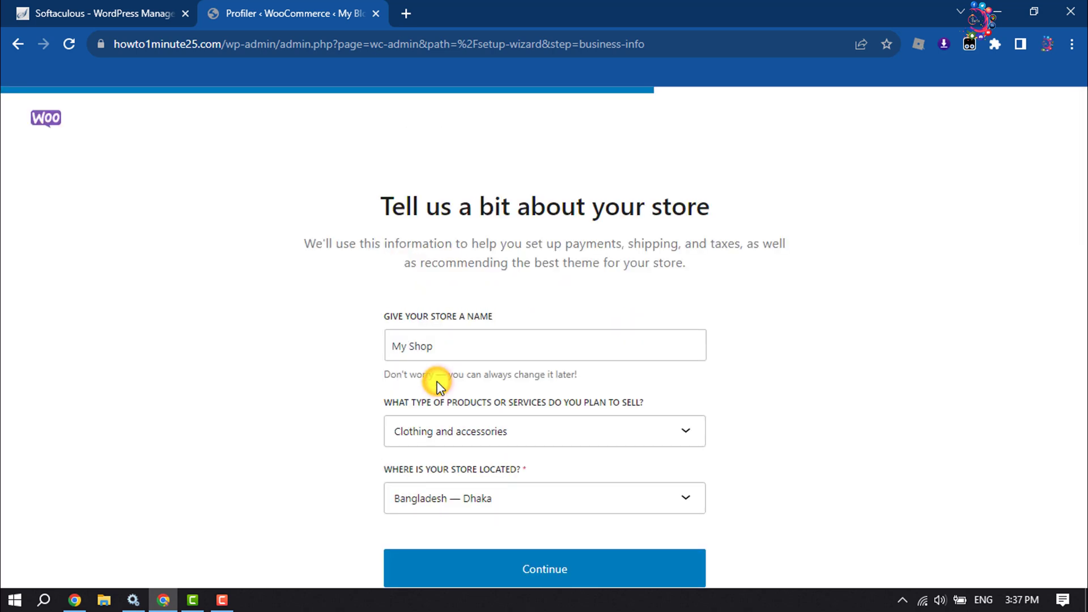
pyautogui.click(509, 500)
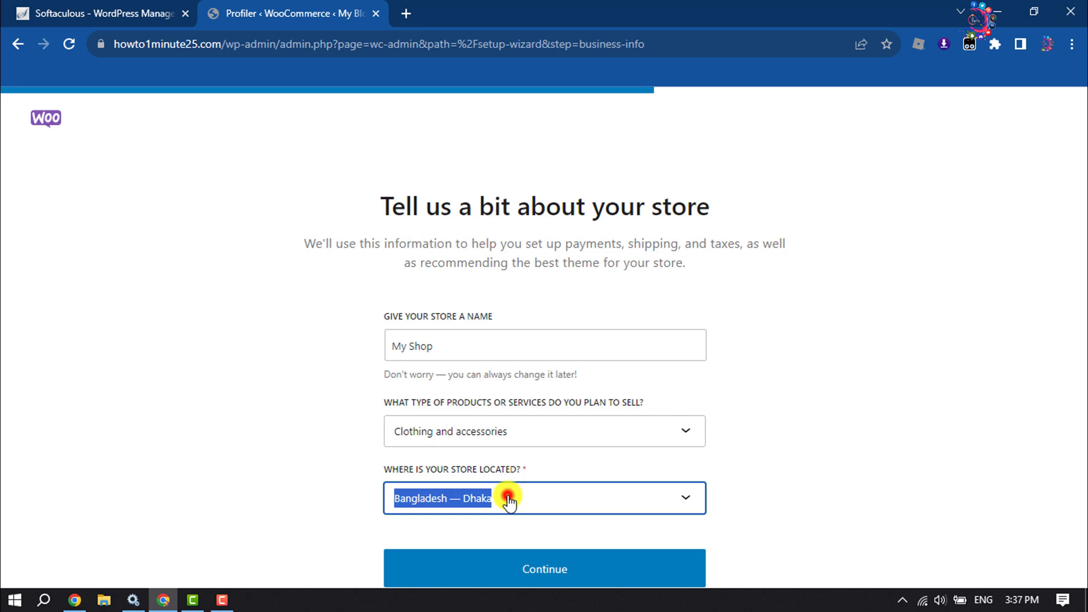
pyautogui.scroll(-6, 617, 495)
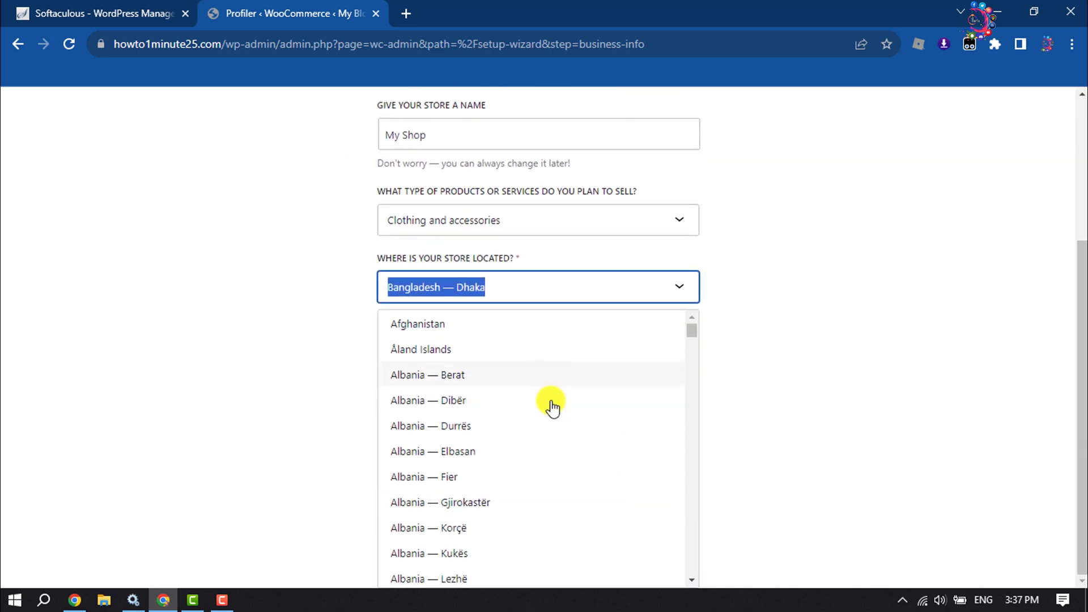
pyautogui.scroll(3, 499, 457)
pyautogui.scroll(3, 499, 457)
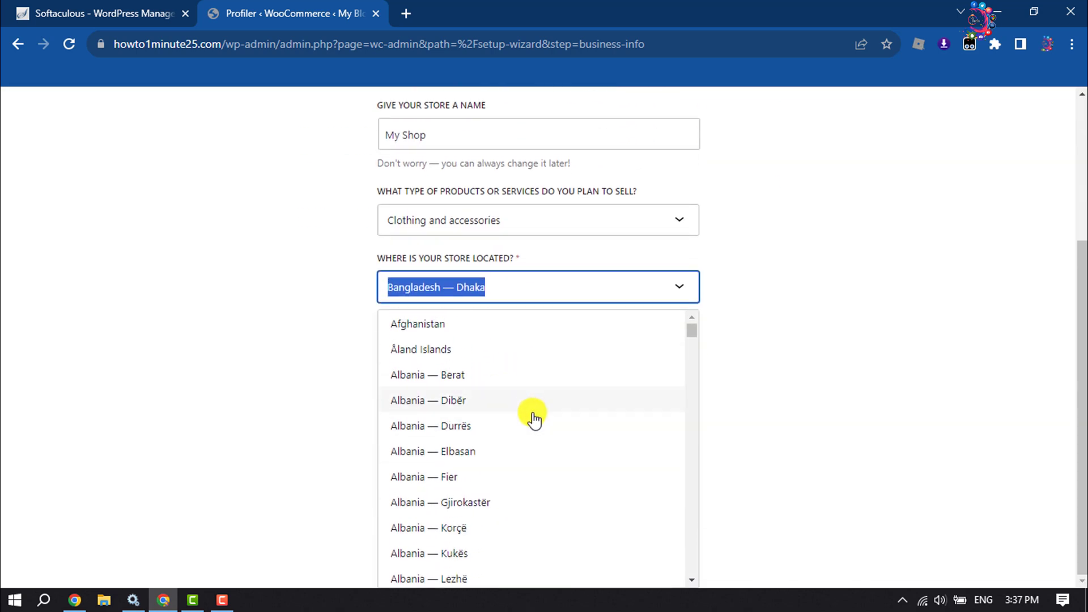
pyautogui.scroll(-18, 531, 418)
pyautogui.click(790, 352)
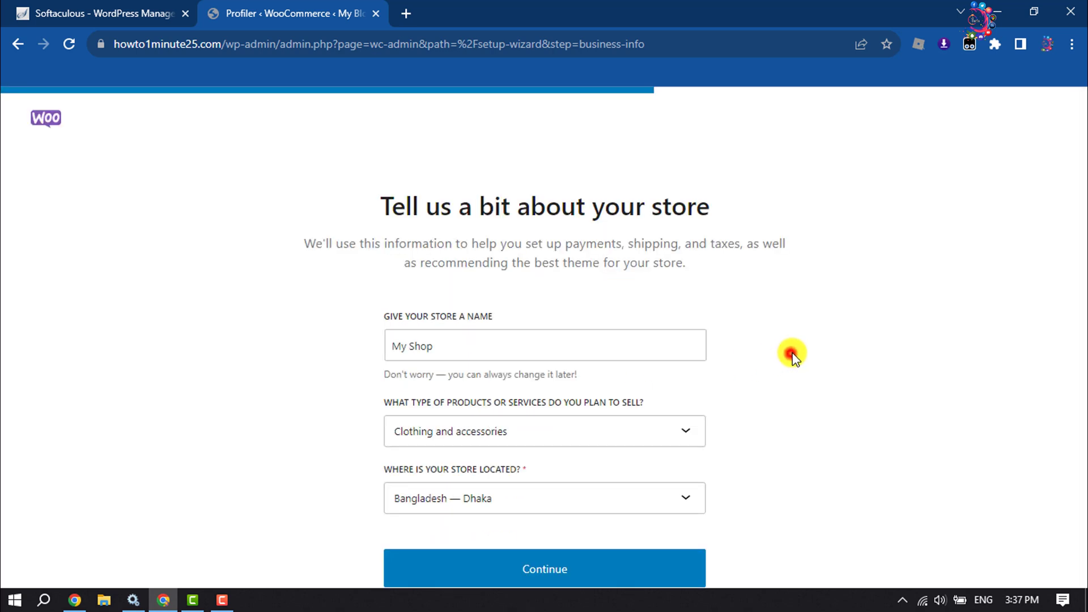
# Step: Submit the store details and accept all four free features, including Jetpack
pyautogui.click(571, 574)
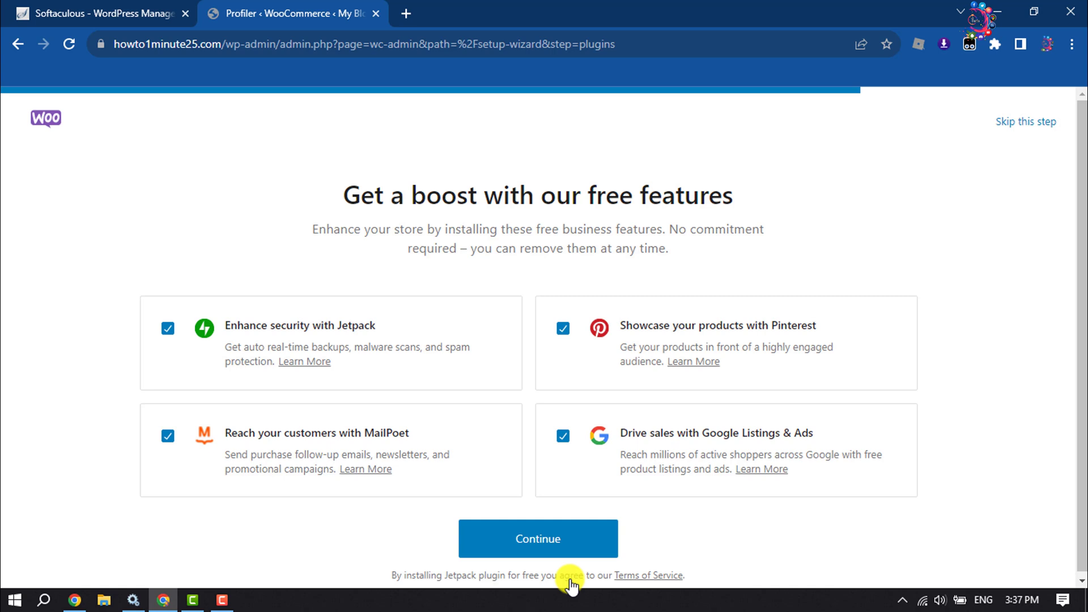
pyautogui.click(541, 544)
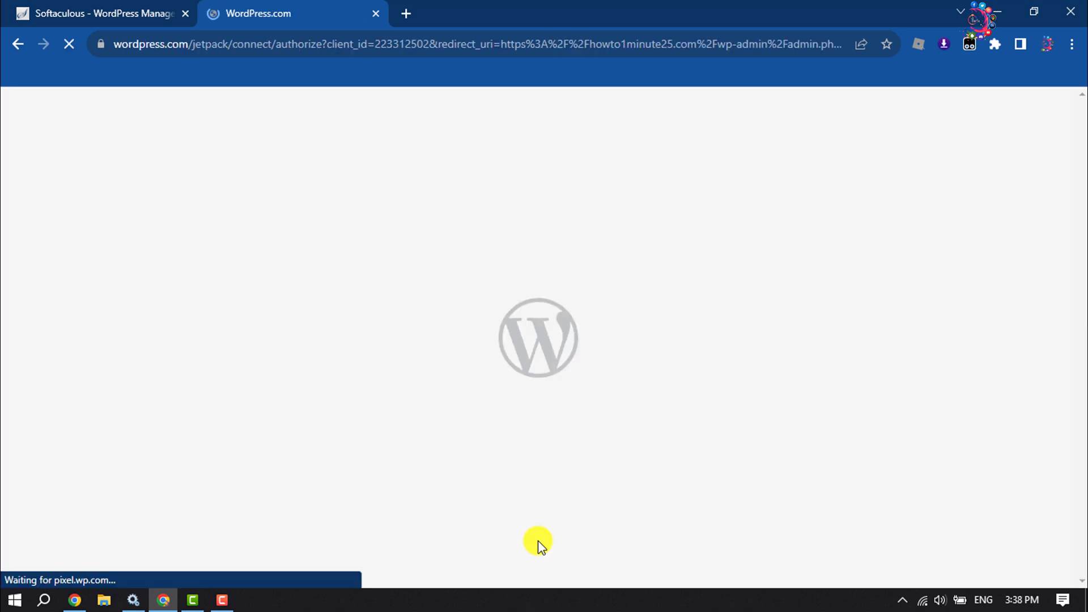
# Step: Replace the prefilled e-mail with a saved address and fill in the suggested username
pyautogui.scroll(-1, 542, 538)
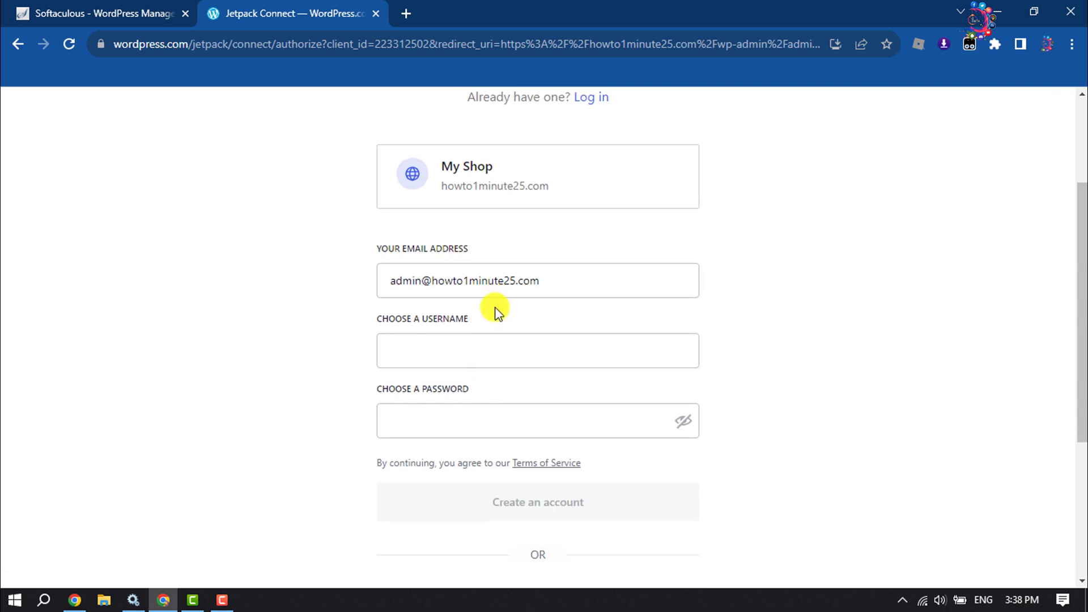
pyautogui.click(553, 350)
pyautogui.moveTo(554, 281); pyautogui.dragTo(372, 280)
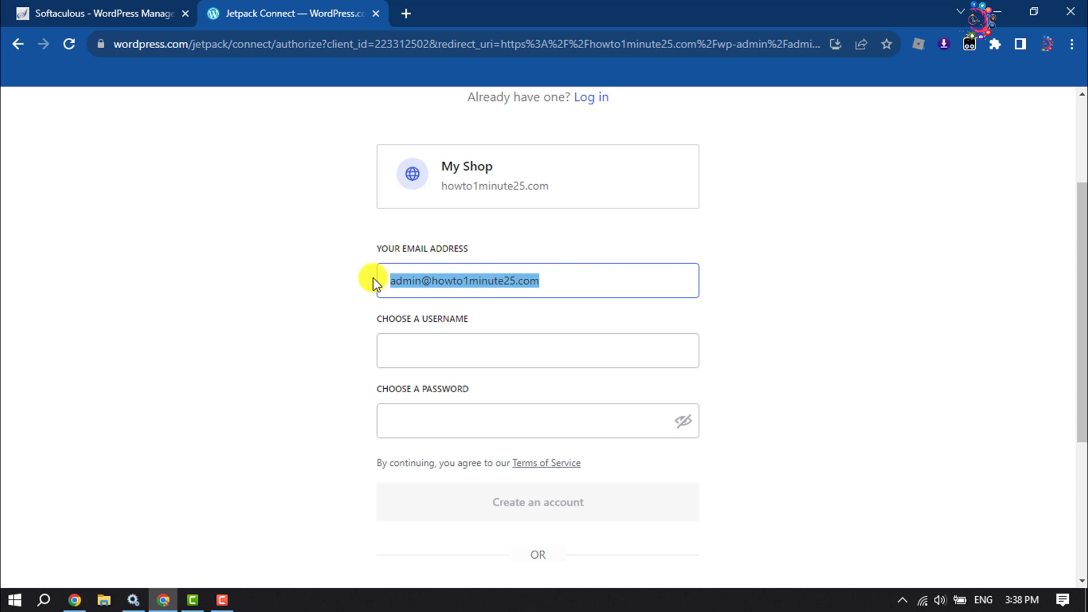
pyautogui.write('test')
pyautogui.click(569, 332)
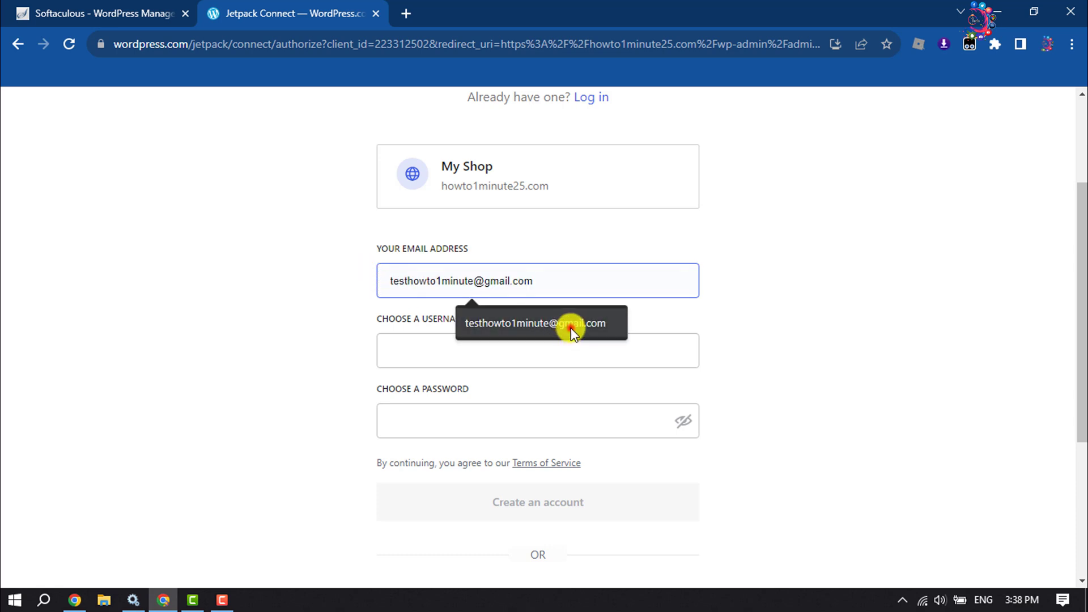
pyautogui.click(568, 329)
pyautogui.click(518, 350)
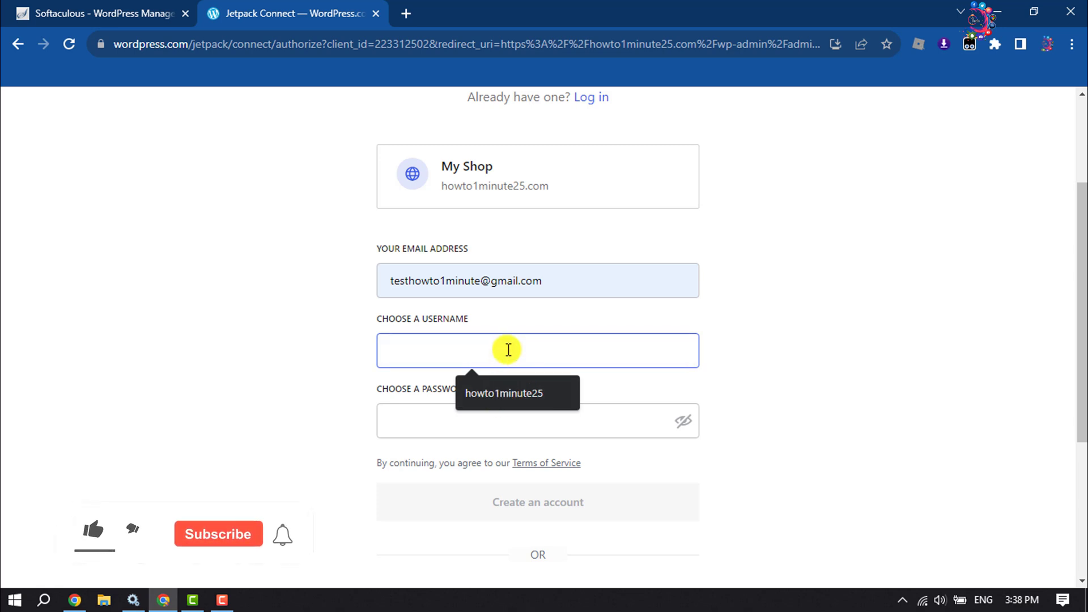
pyautogui.click(494, 393)
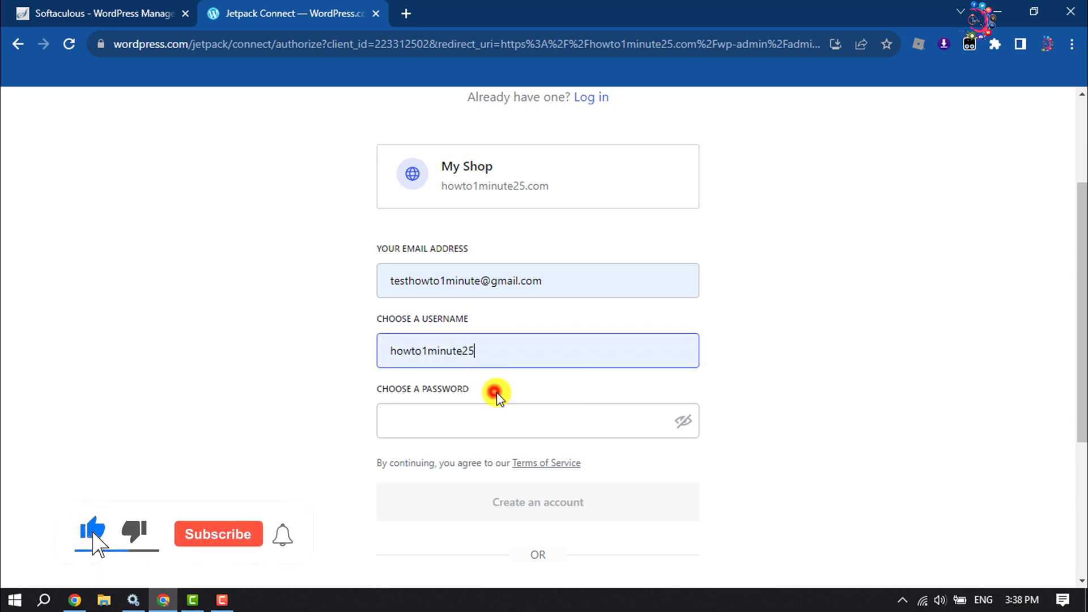
# Step: Enter the account password and create the WordPress.com account
pyautogui.click(490, 424)
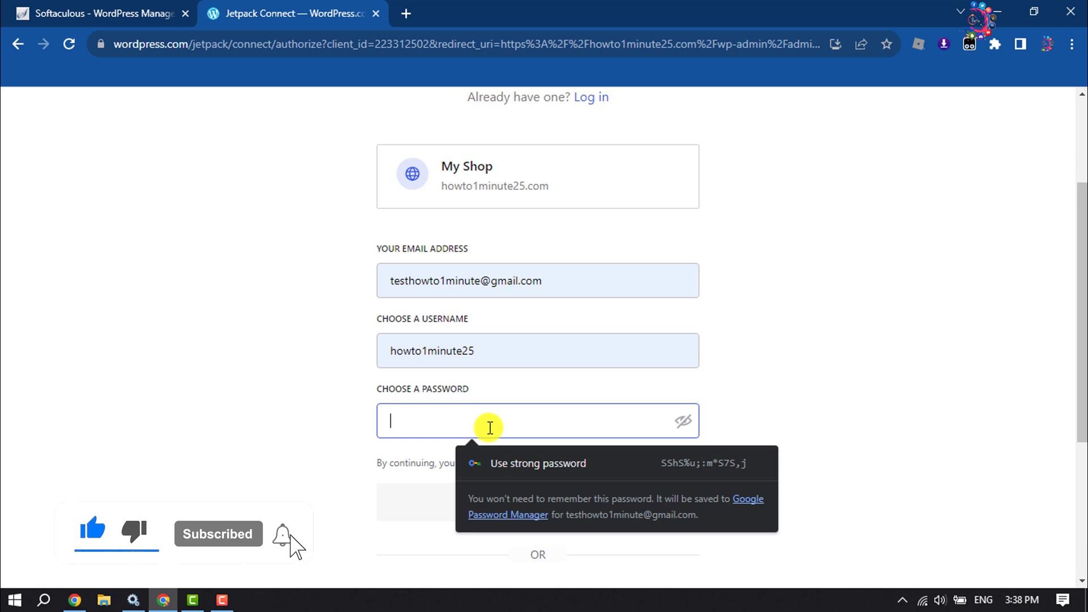
pyautogui.write('*****')
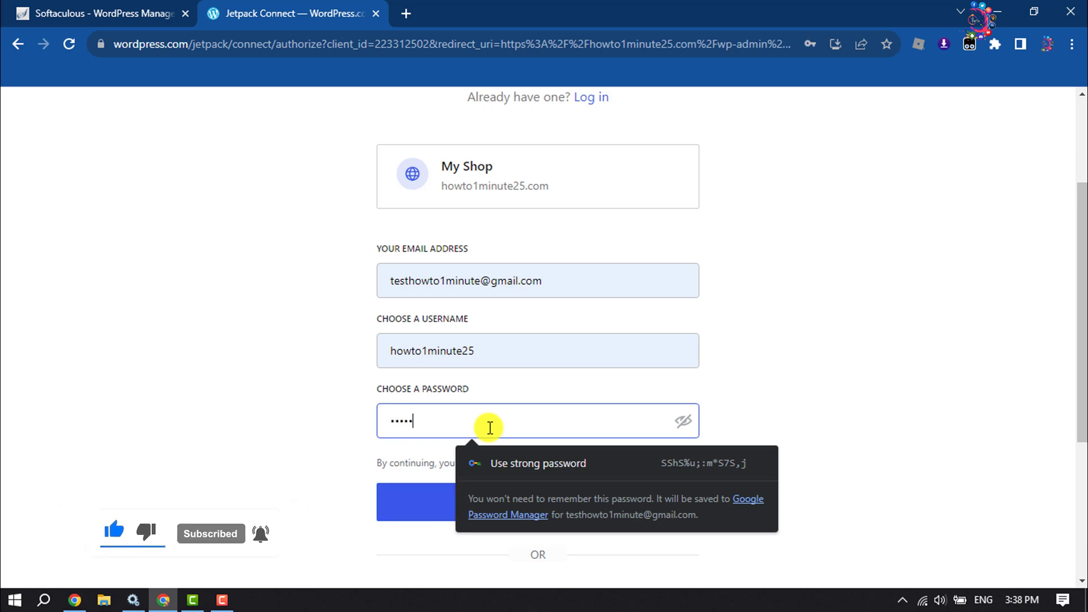
pyautogui.write('*********')
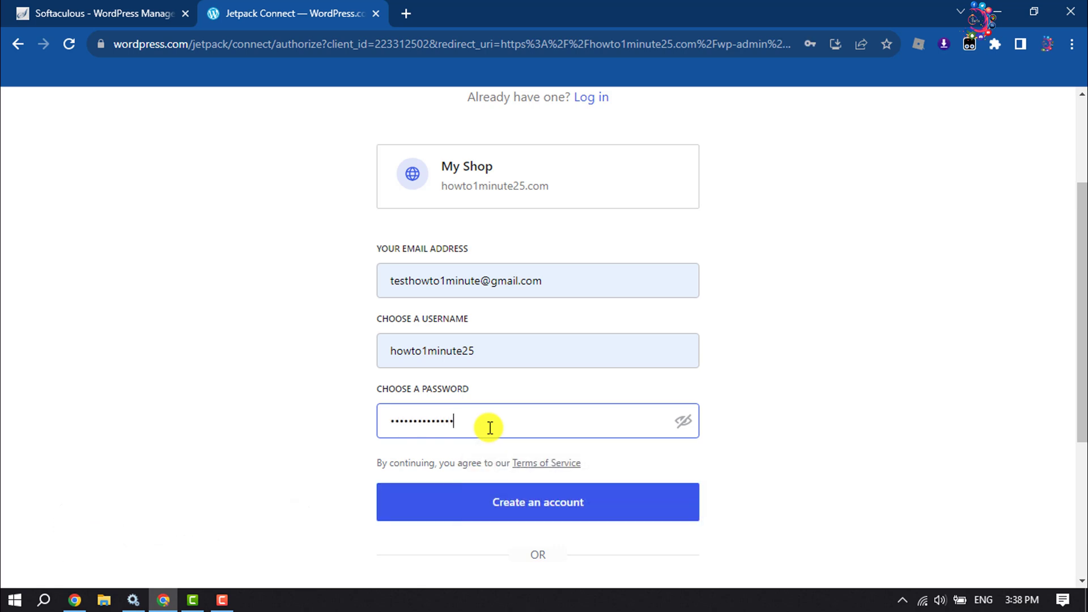
pyautogui.click(482, 451)
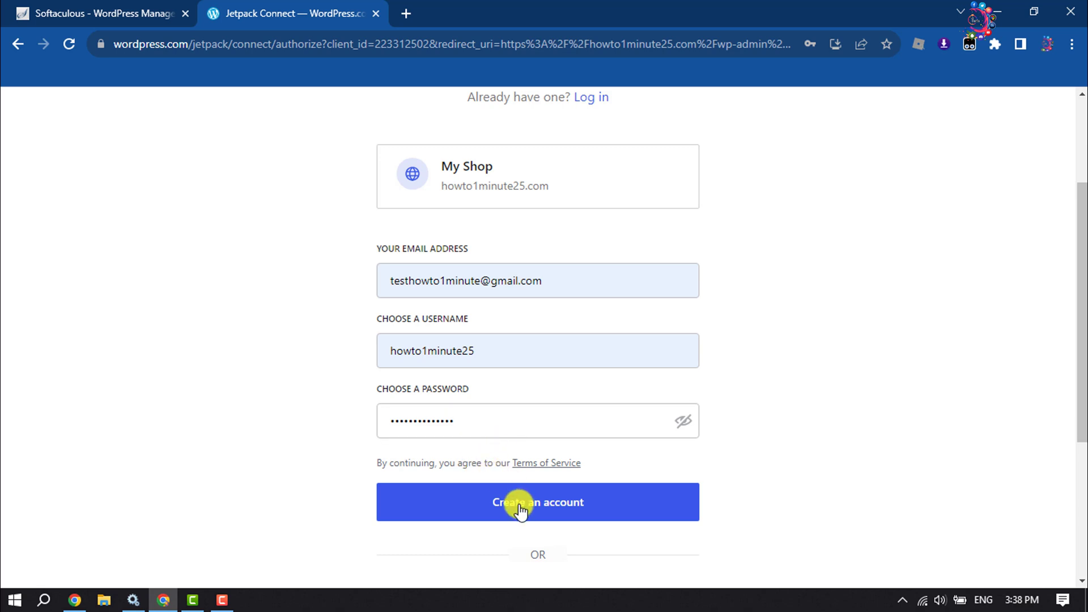
pyautogui.click(544, 502)
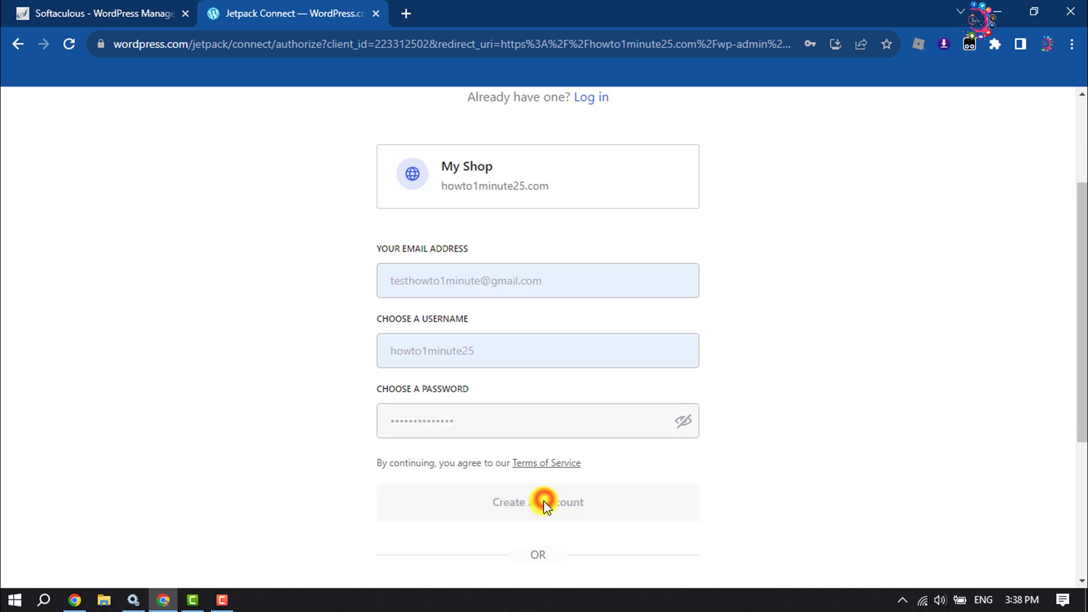